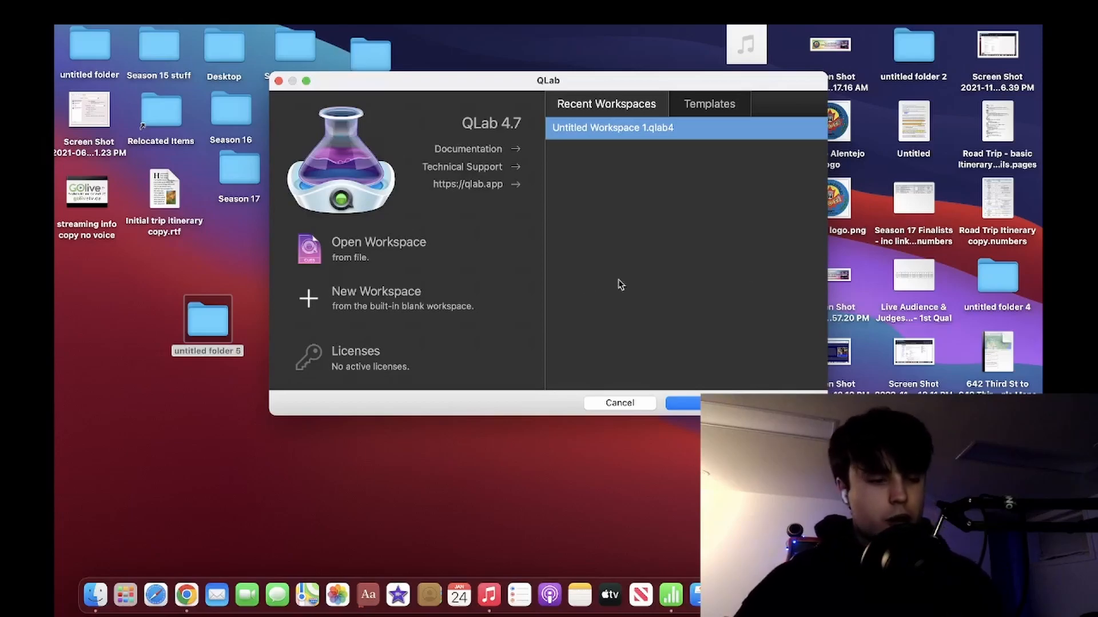
Create a new blank workspace and show the Toolbox of cue types beside the cue list.
click(397, 301)
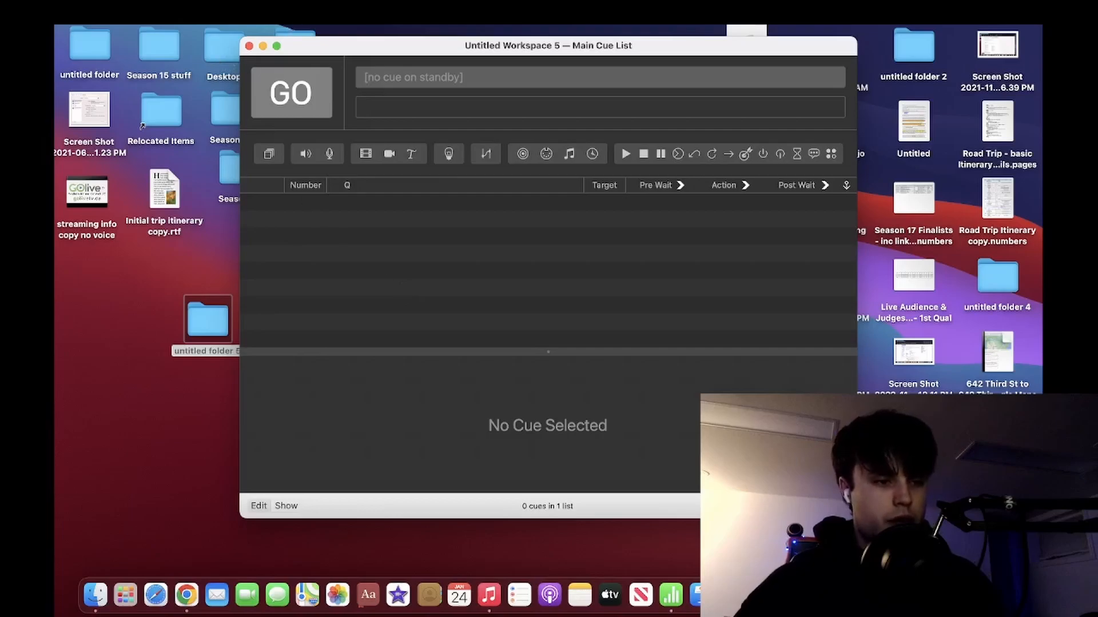
click(267, 14)
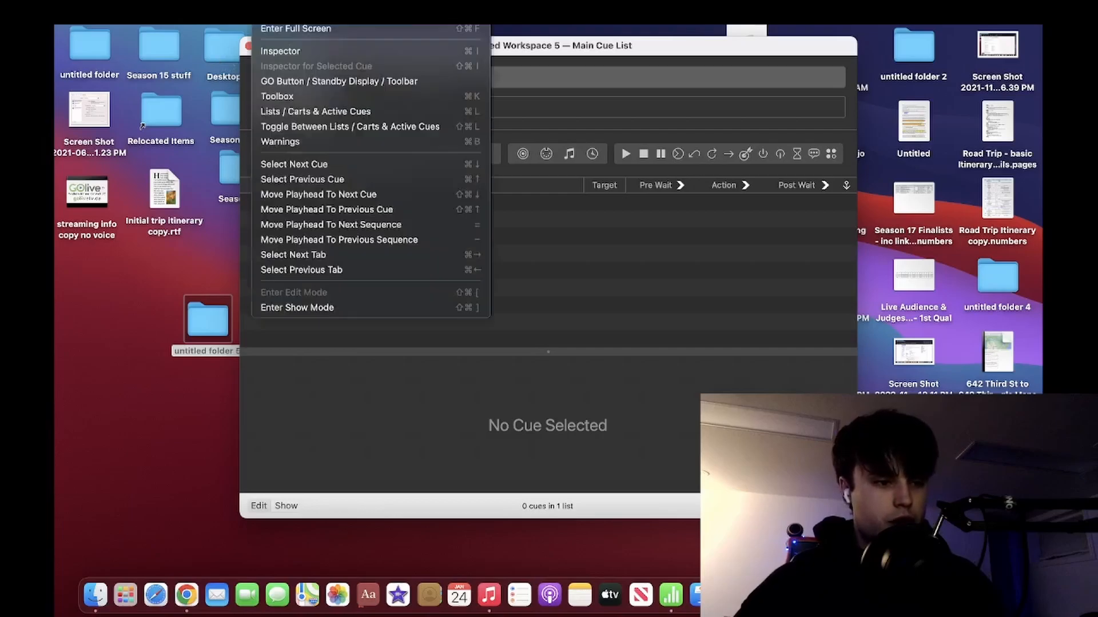
click(283, 96)
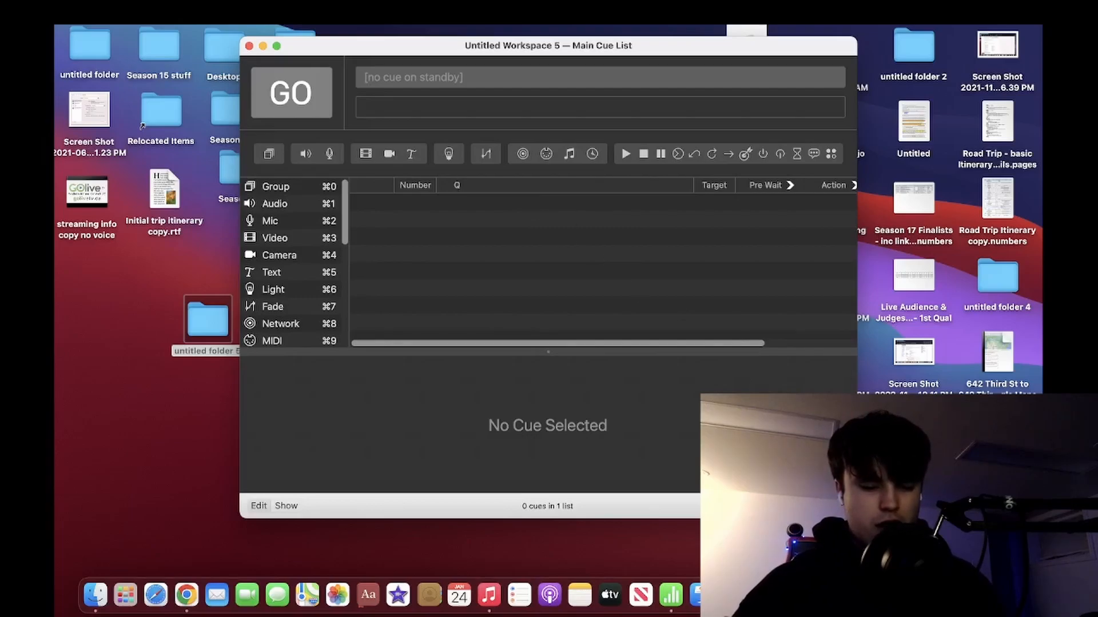
Show the cue lists and active cues sidebar, and enlarge the workspace window.
click(825, 506)
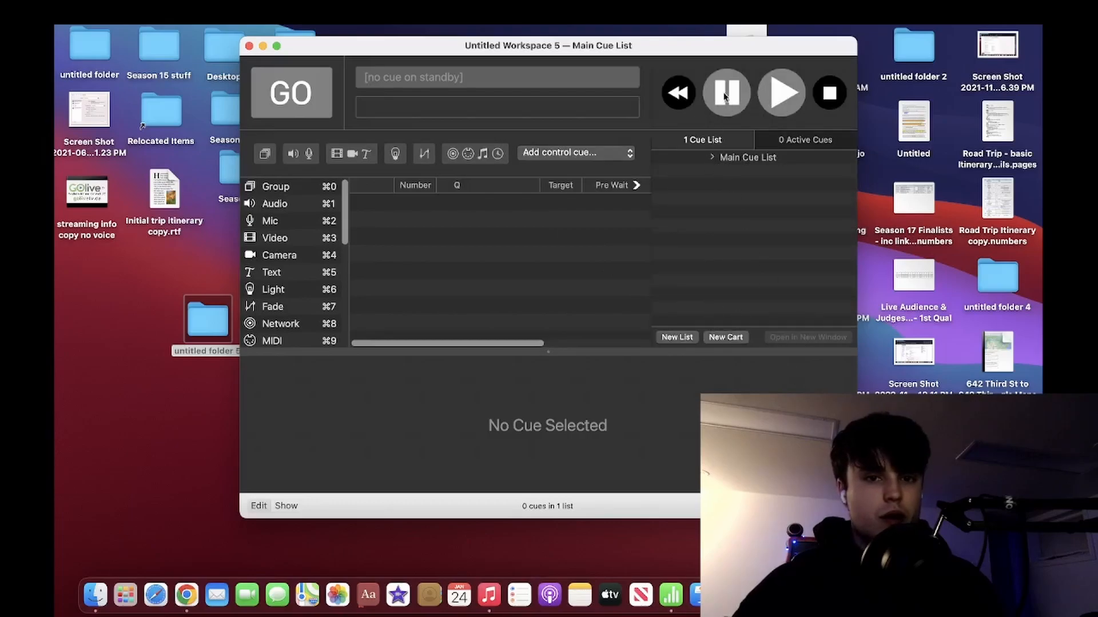
click(742, 91)
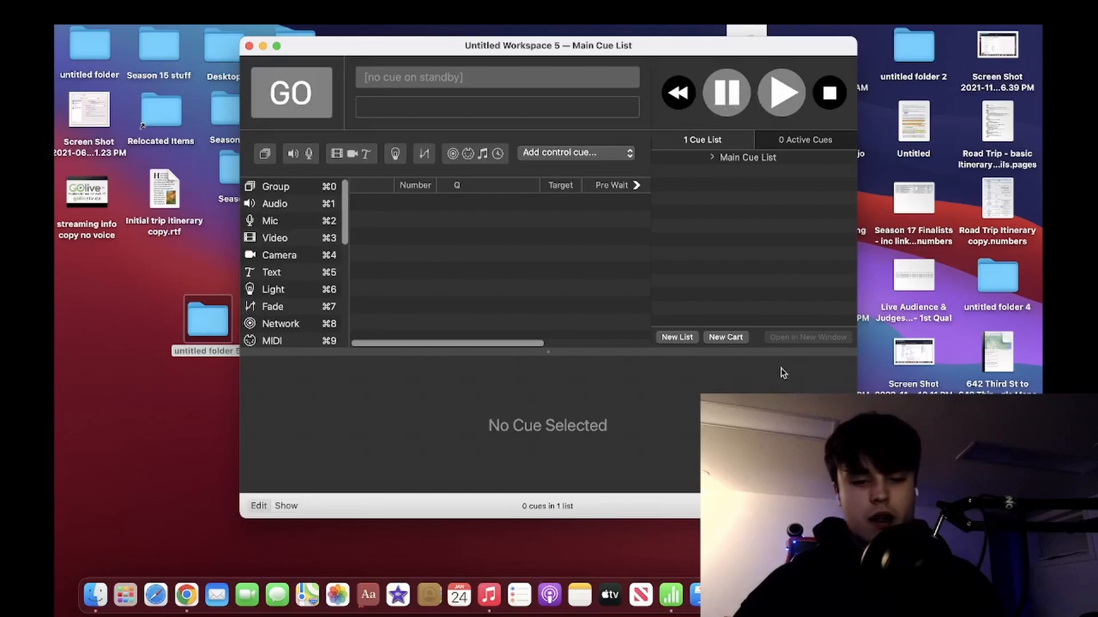
mouse_move(278, 46)
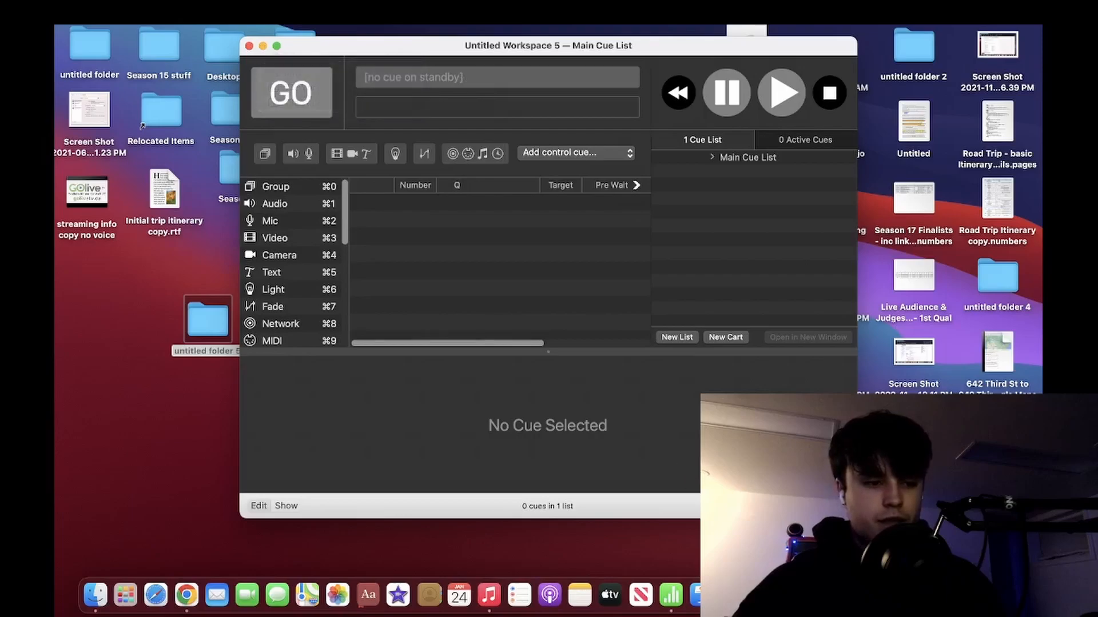
drag(857, 519, 1022, 565)
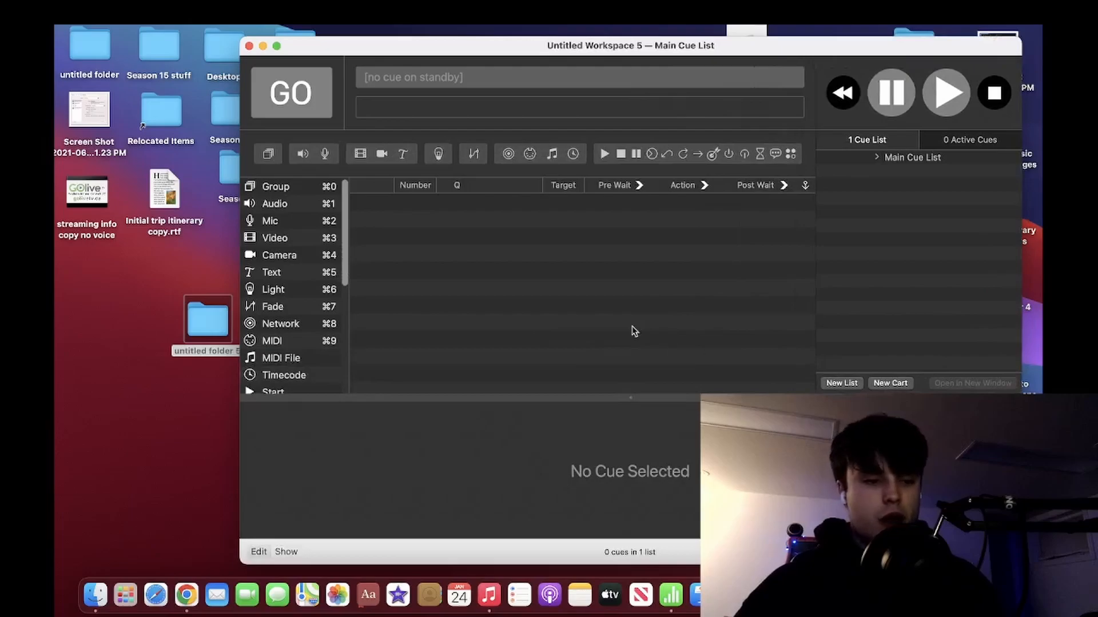
drag(216, 319, 164, 282)
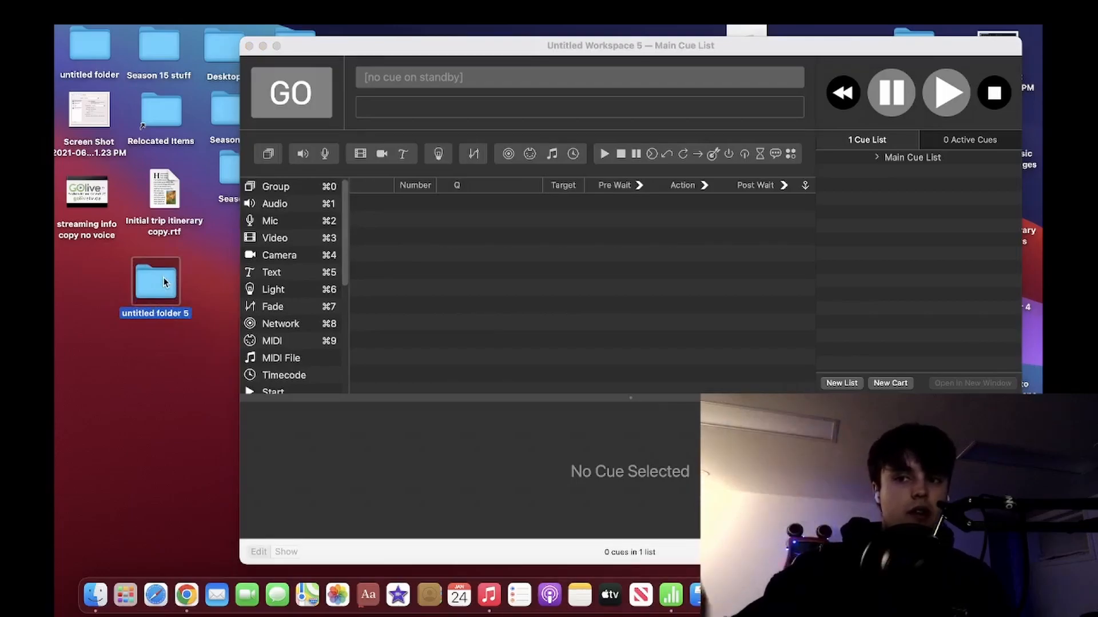
double_click(139, 294)
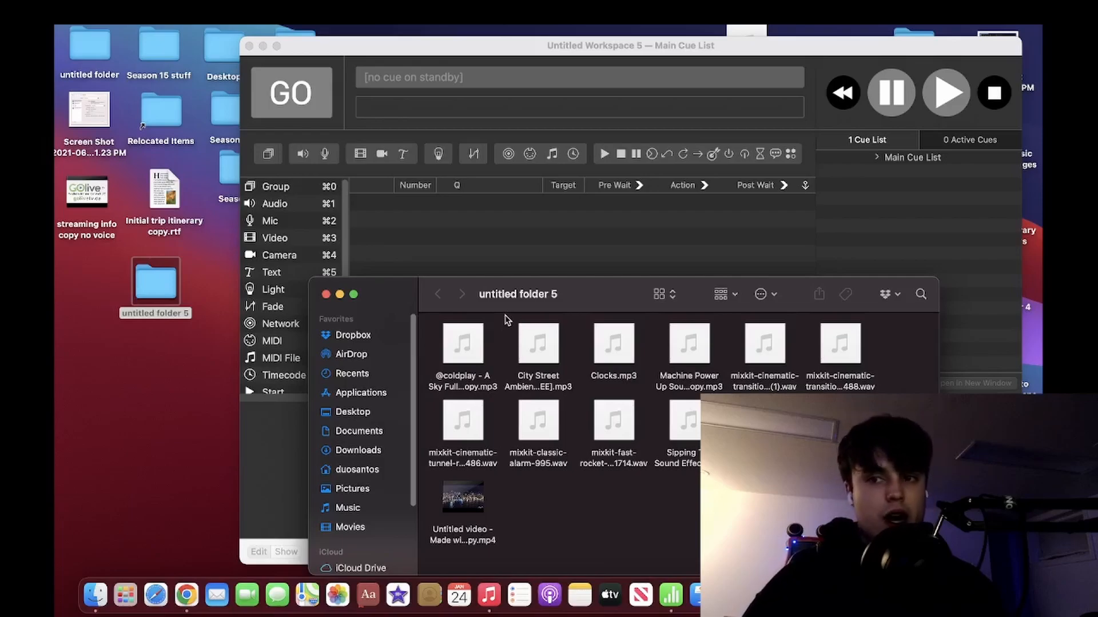
mouse_move(451, 339)
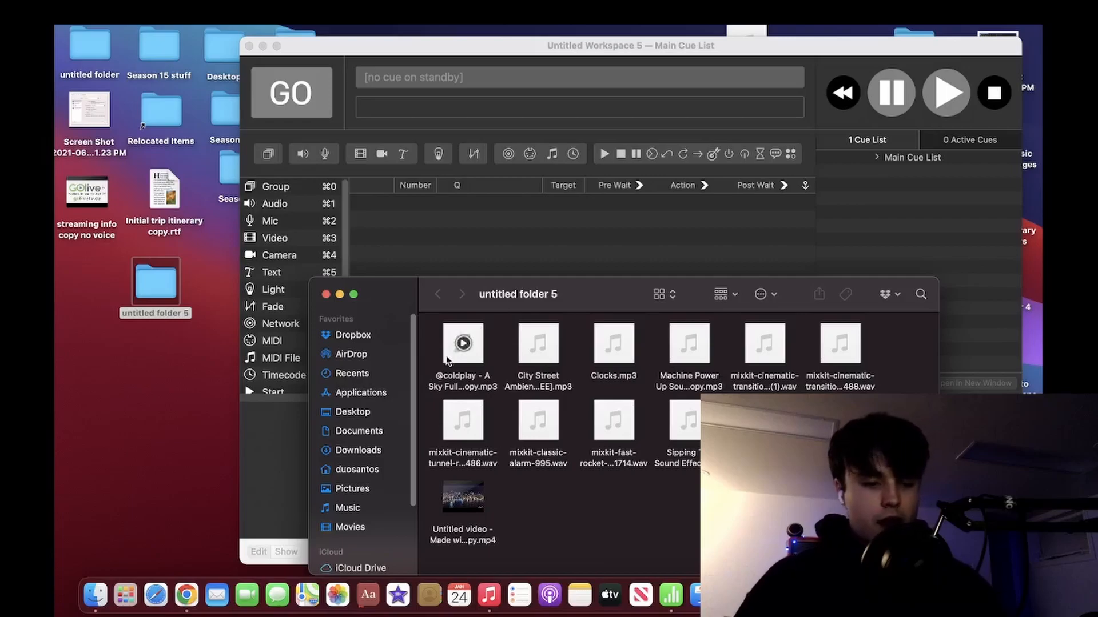
click(453, 349)
drag(453, 349, 442, 262)
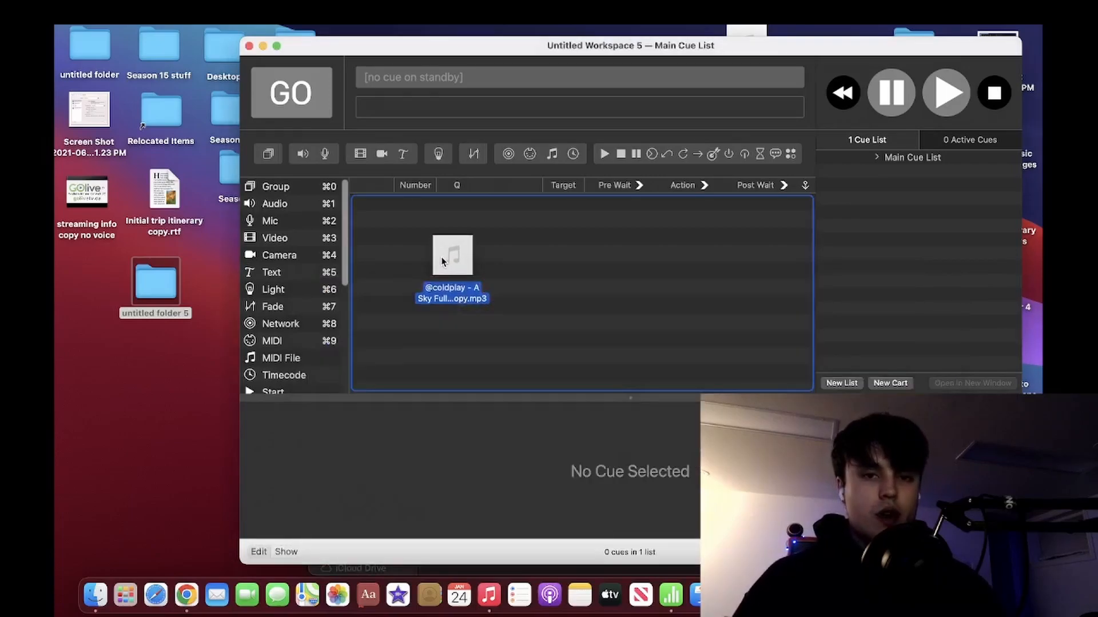
drag(442, 262, 441, 262)
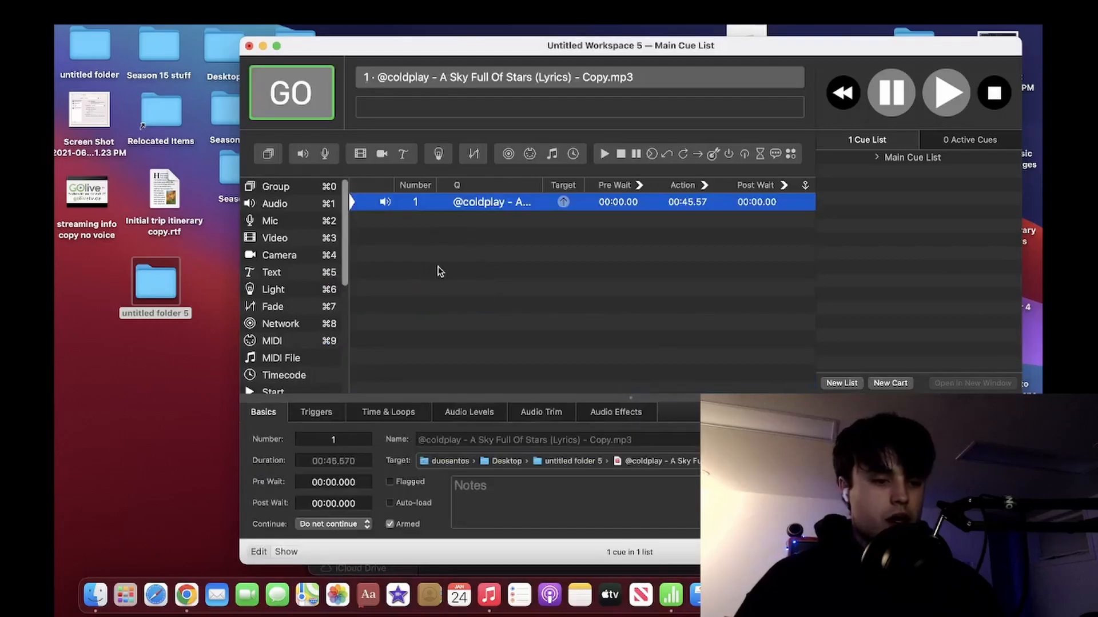
Add Clocks.mp3 from "untitled folder 5" as the second cue and close the folder window.
click(177, 291)
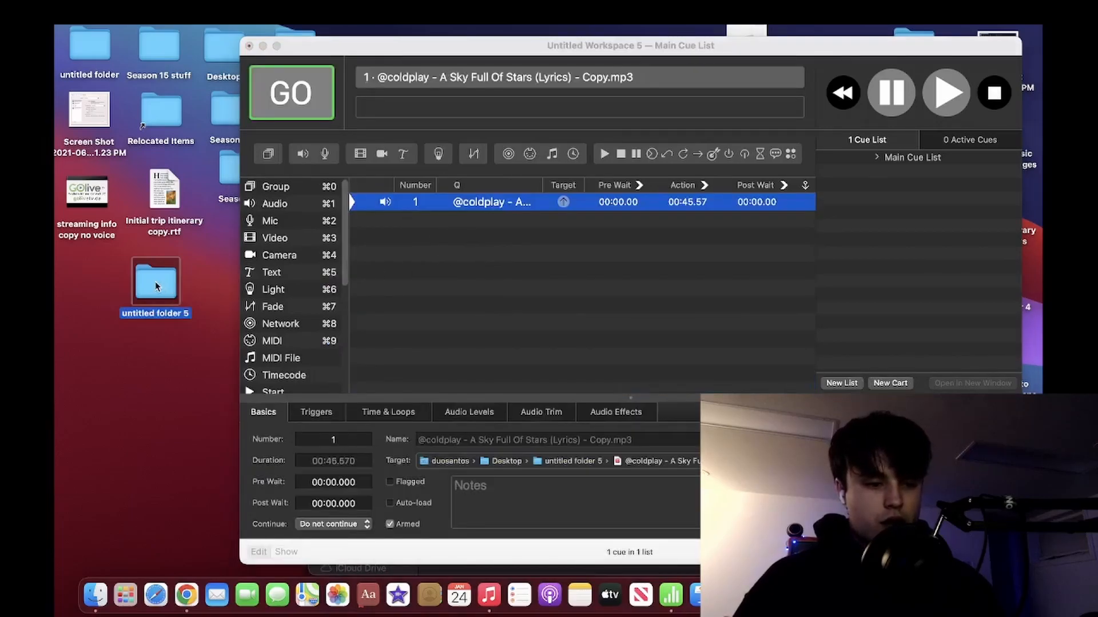
double_click(155, 281)
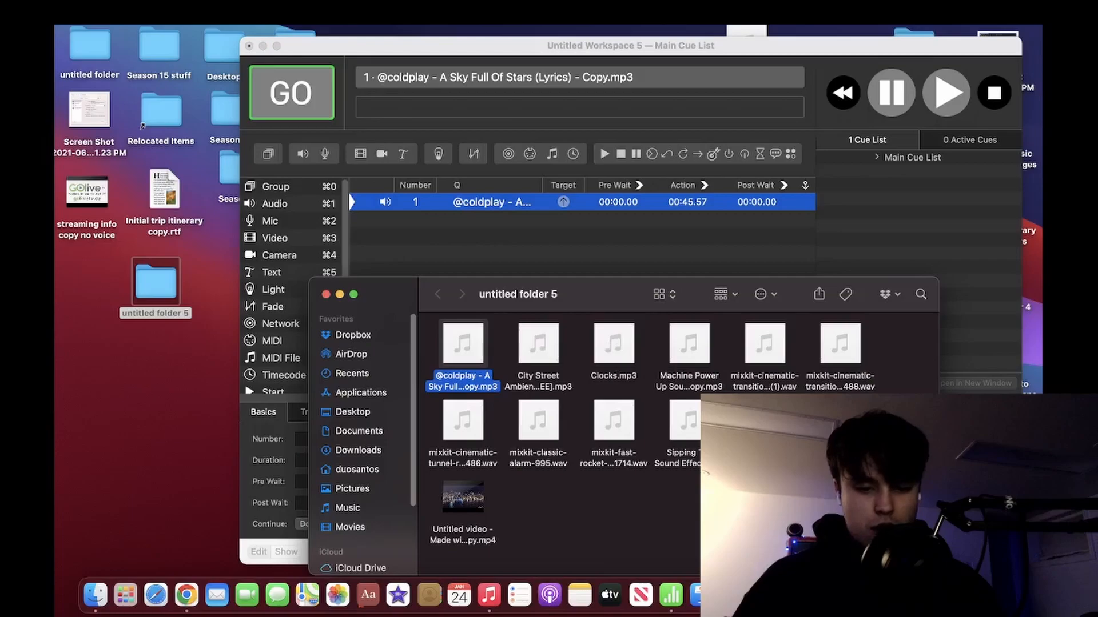
drag(613, 343, 529, 254)
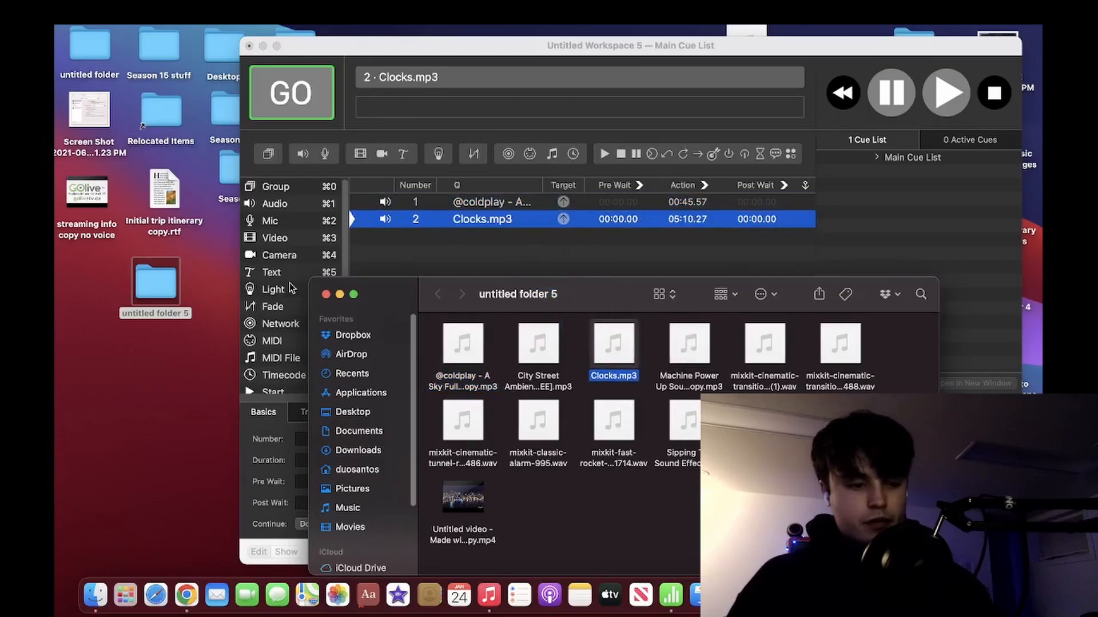
click(324, 294)
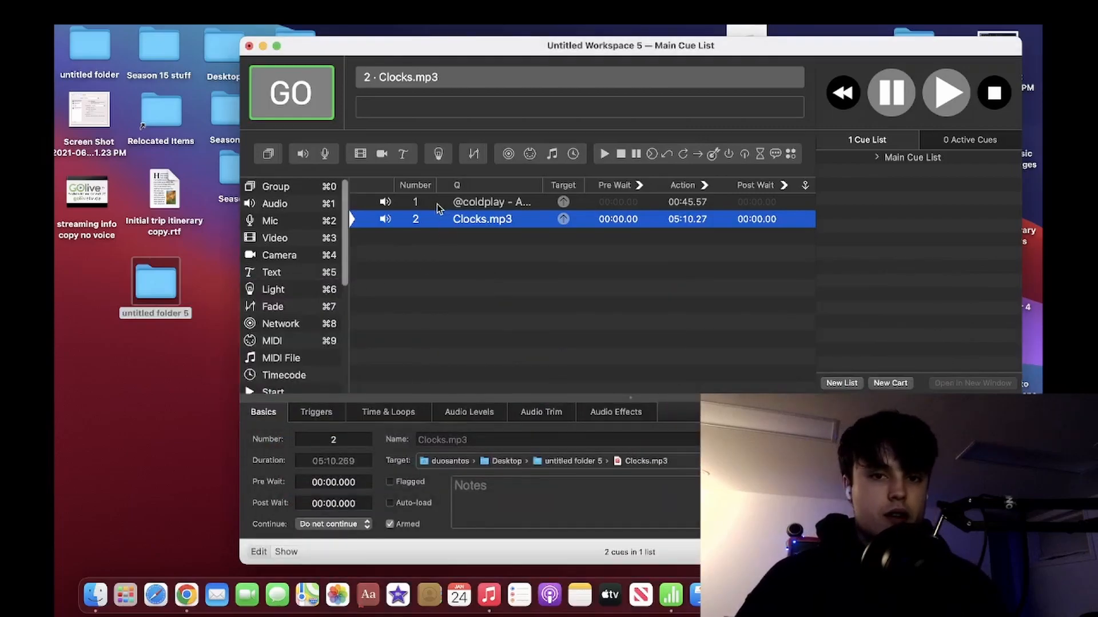
Play the A Sky Full Of Stars cue, display the active cues and scrub the playback to its end.
click(437, 203)
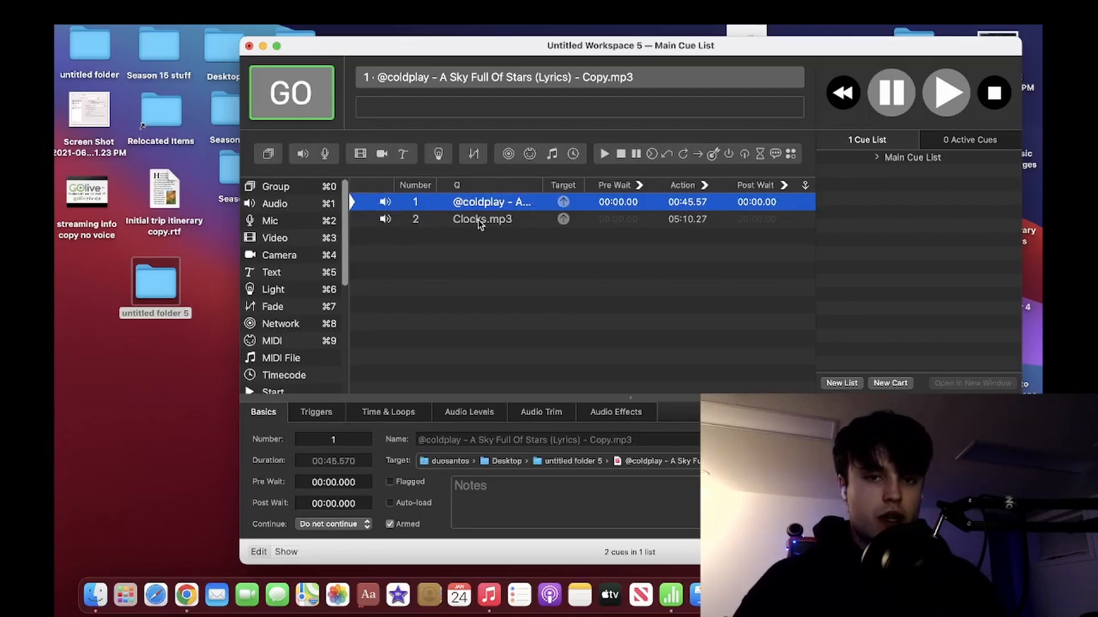
click(298, 93)
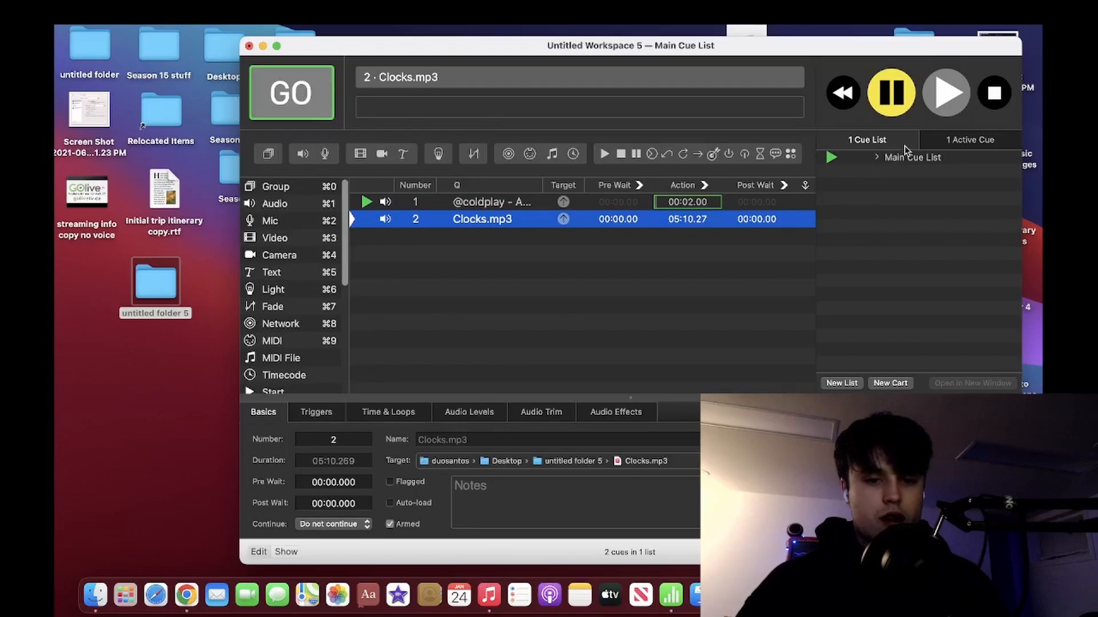
click(933, 142)
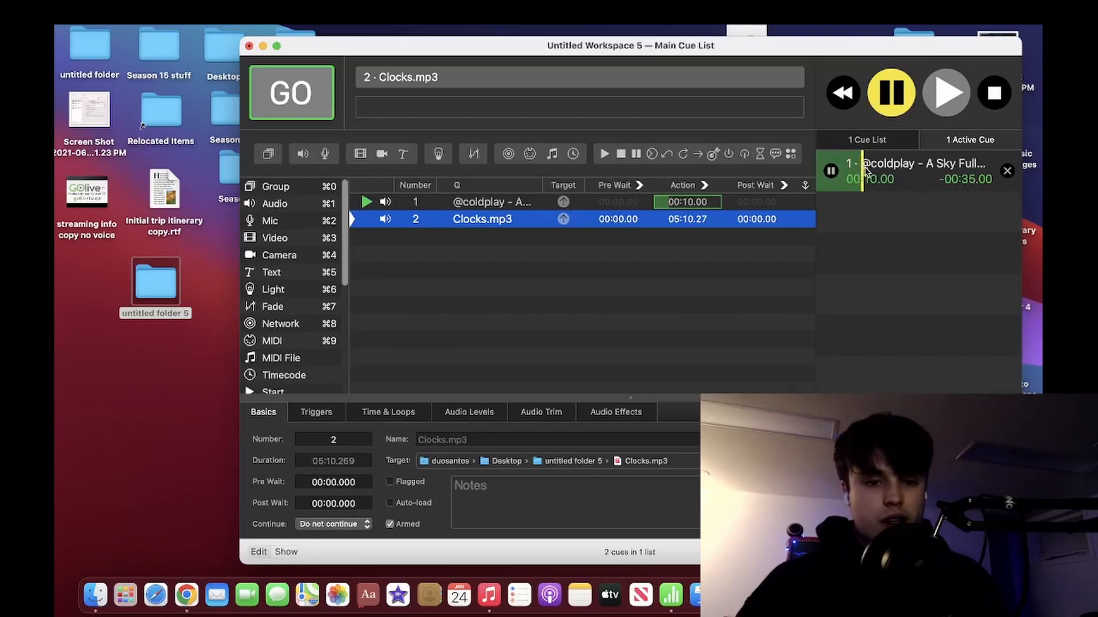
drag(867, 169, 1010, 170)
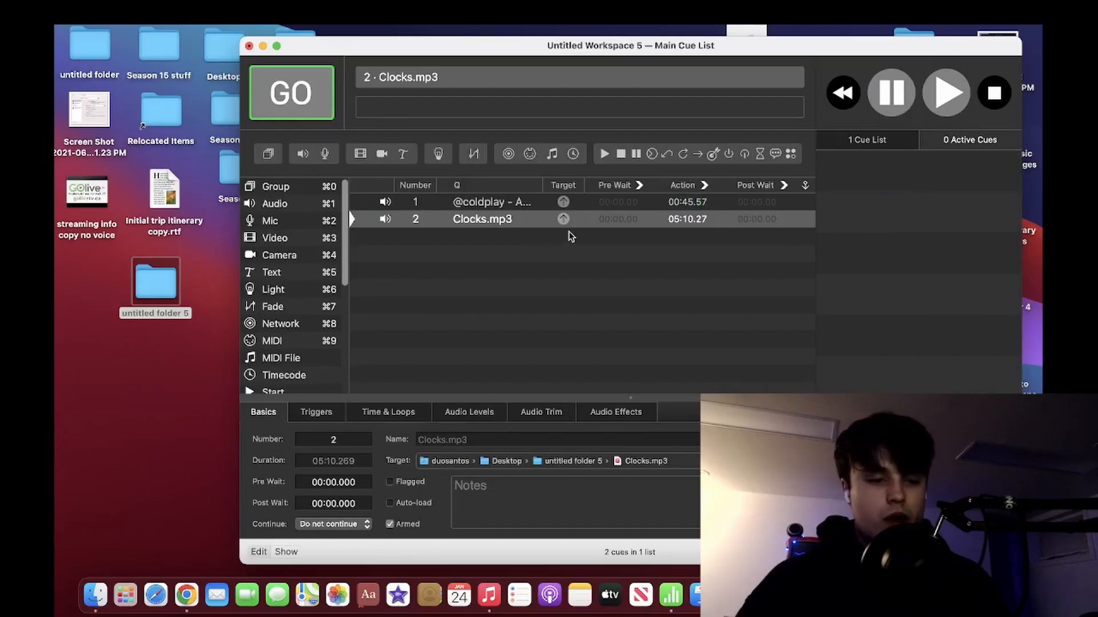
Set the Continue mode to Auto-follow for both the A Sky Full Of Stars cue and the Clocks.mp3 cue.
click(587, 201)
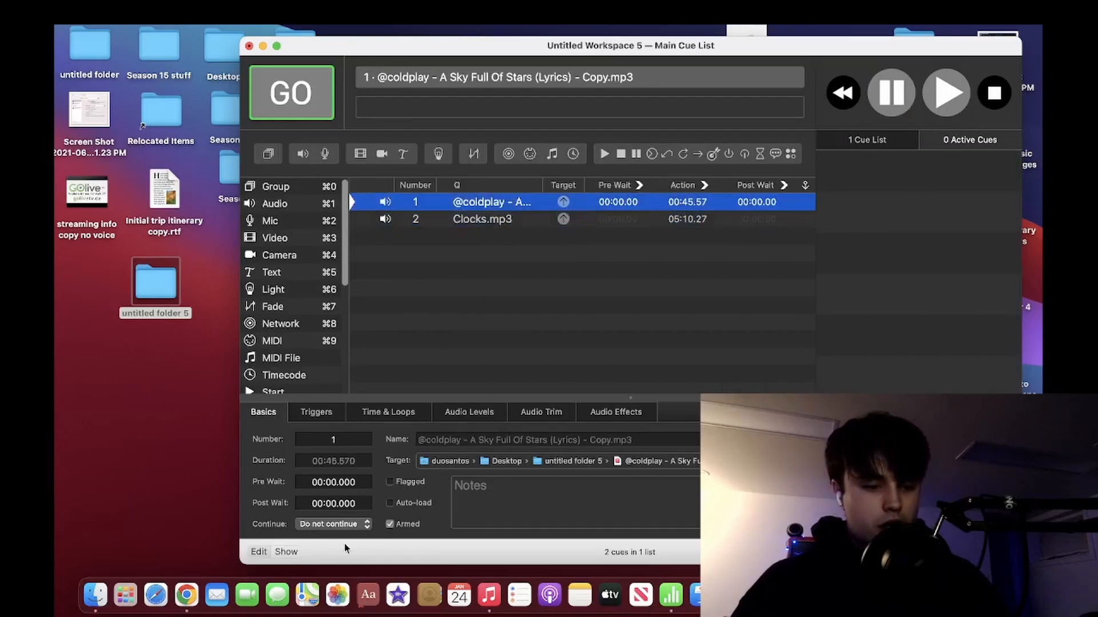
click(317, 524)
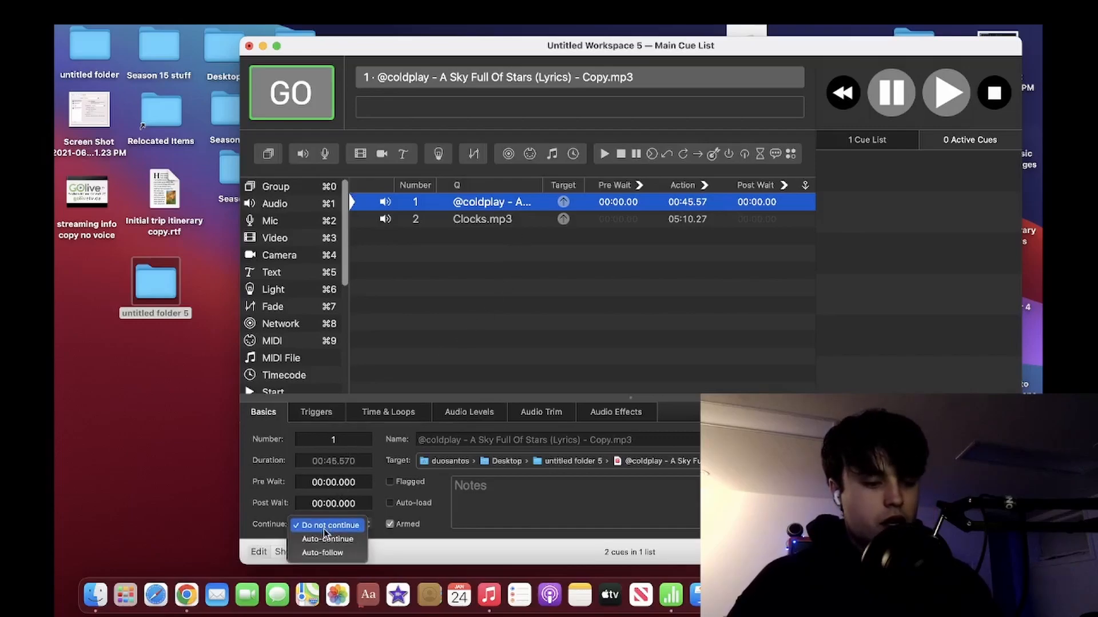
click(324, 552)
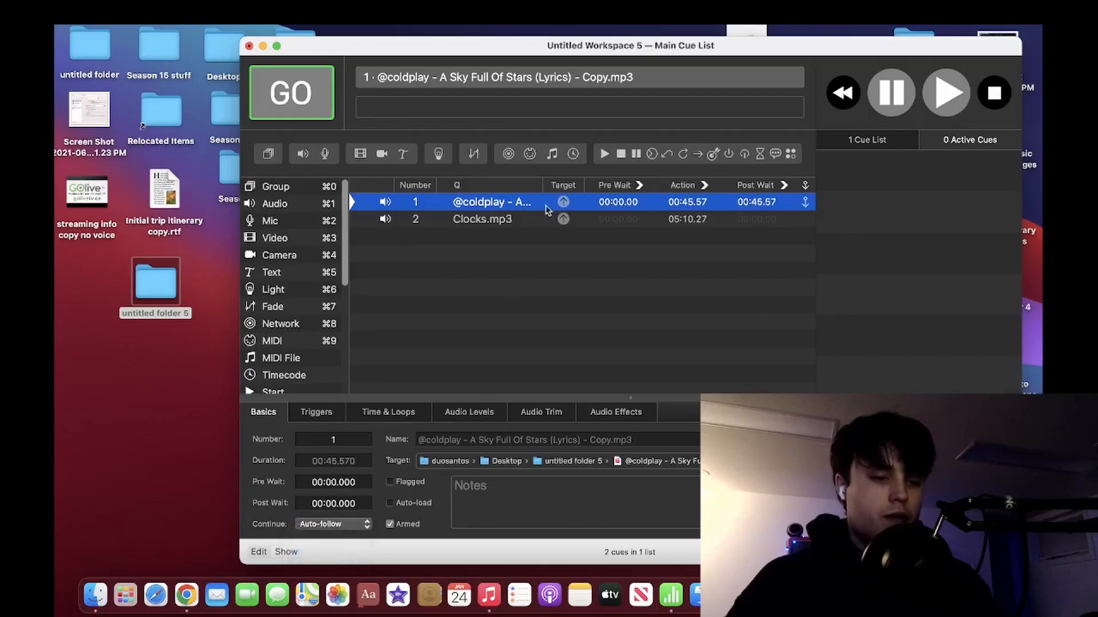
click(503, 221)
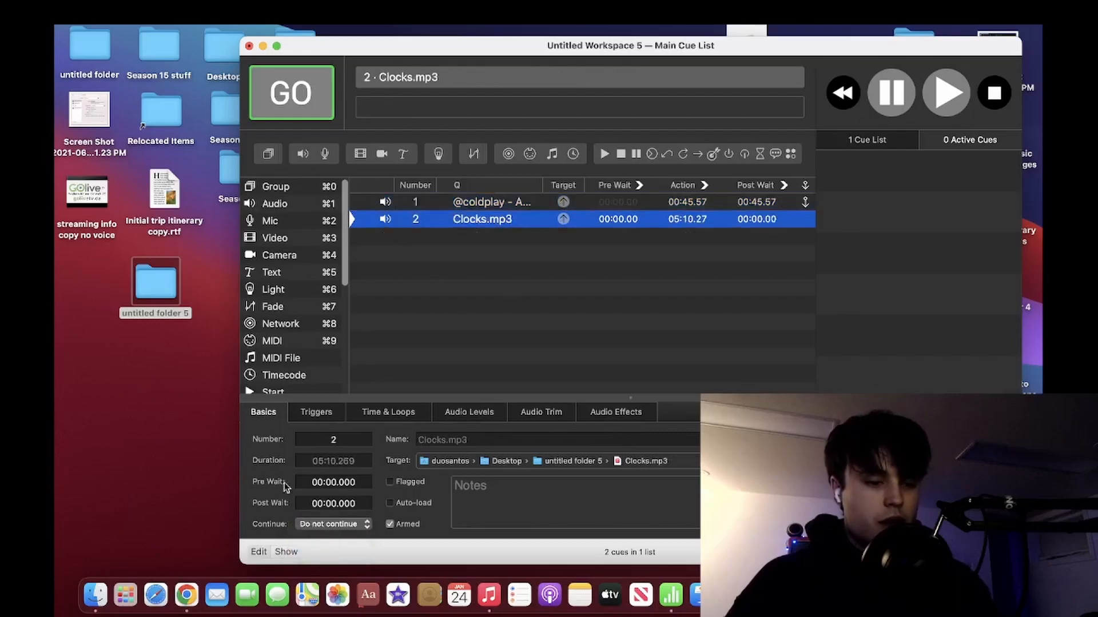
click(335, 524)
click(322, 553)
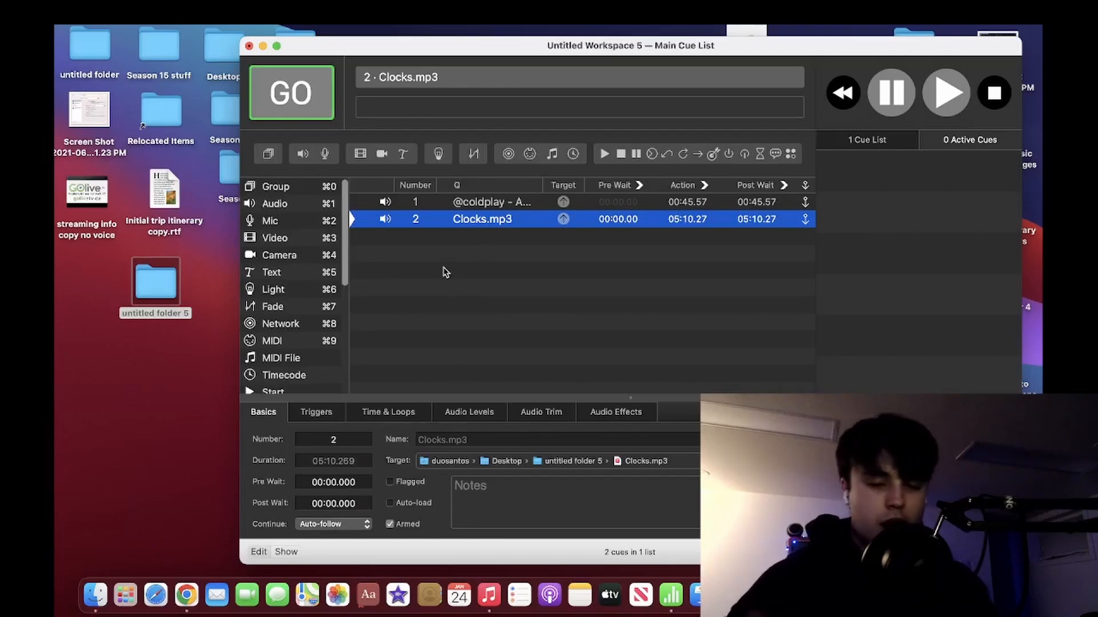
Test the auto-follow by playing cue 1, scrubbing to its end and stopping all playback once Clocks.mp3 runs.
click(463, 203)
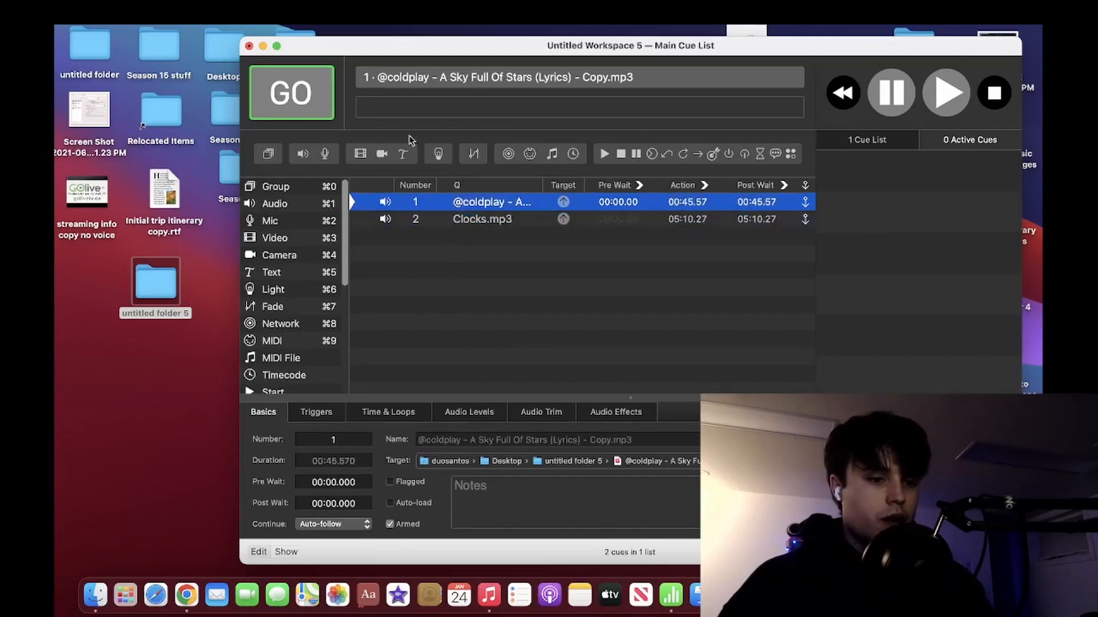
click(296, 86)
drag(834, 182, 1012, 181)
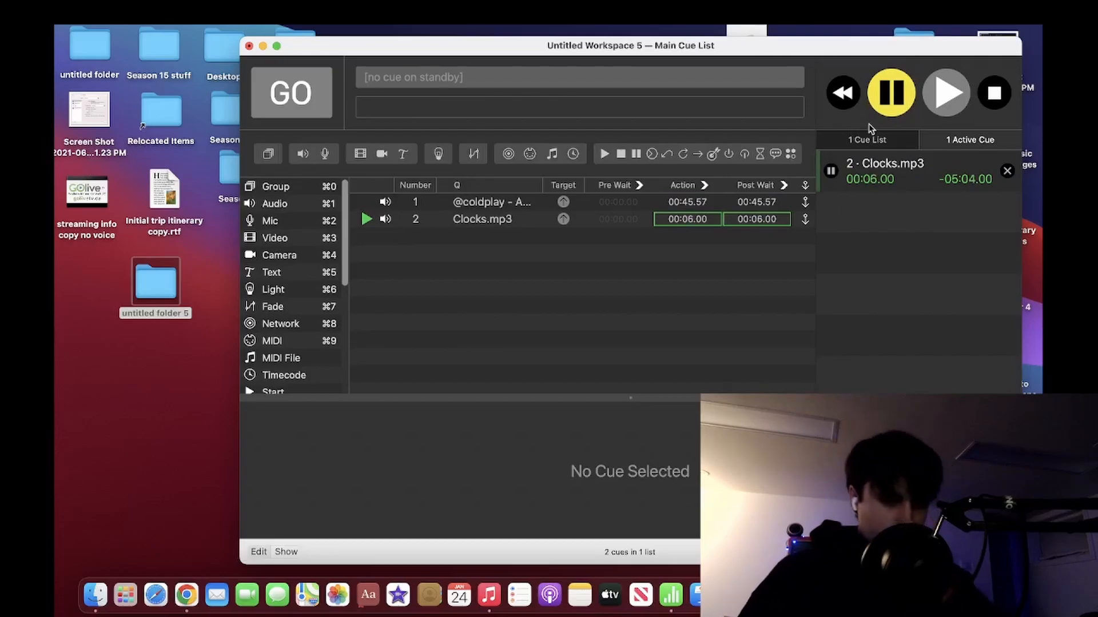
click(995, 93)
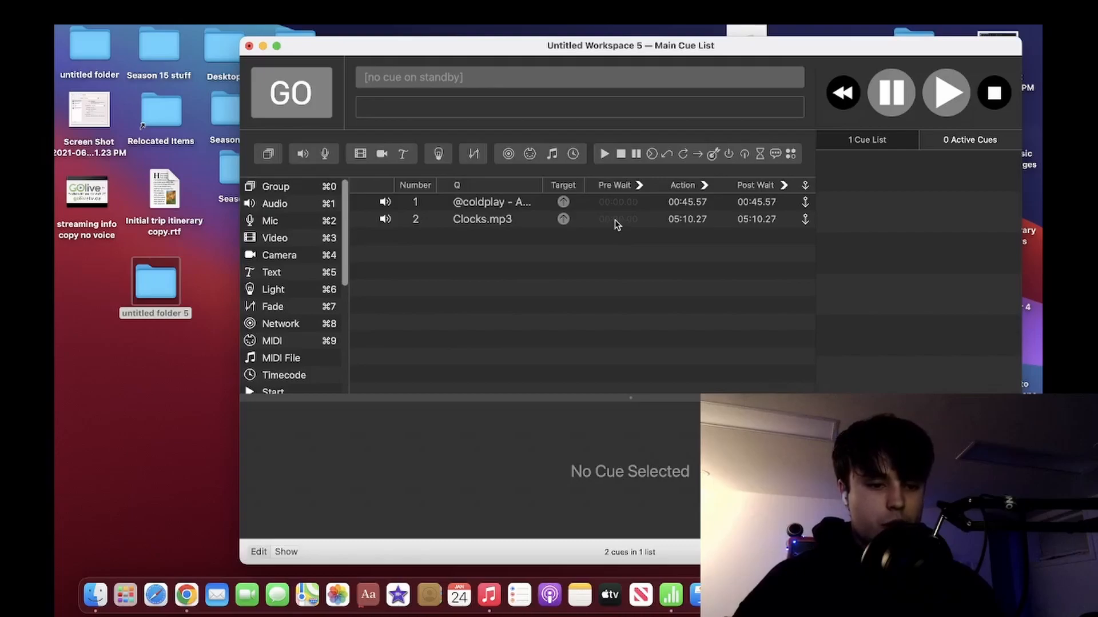
Set the pre-wait of the Clocks.mp3 cue to 3 seconds.
double_click(616, 220)
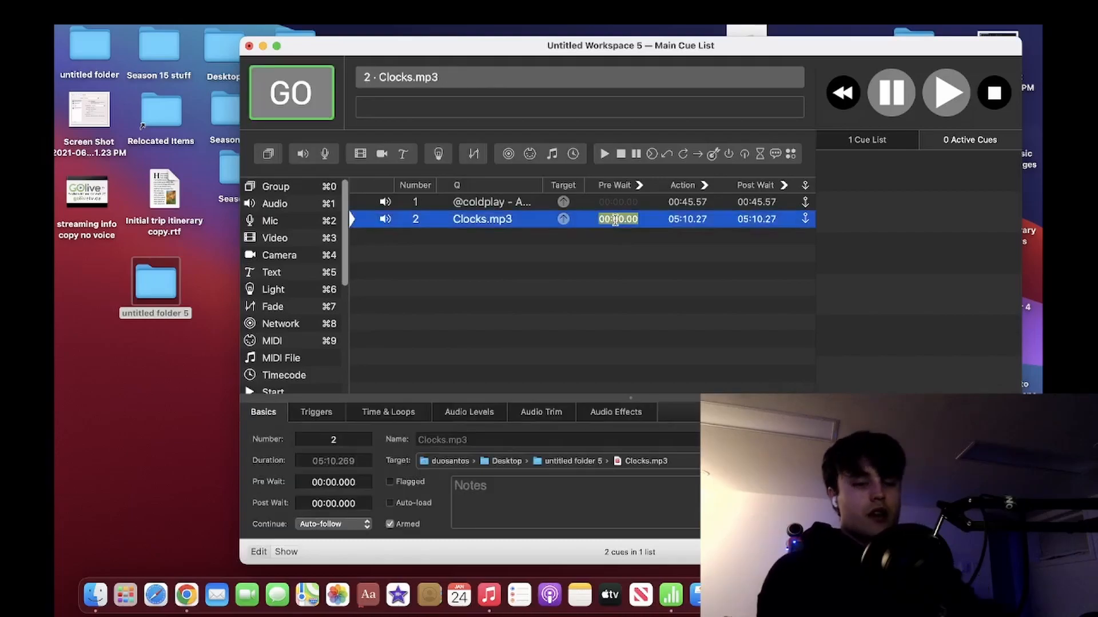
click(627, 283)
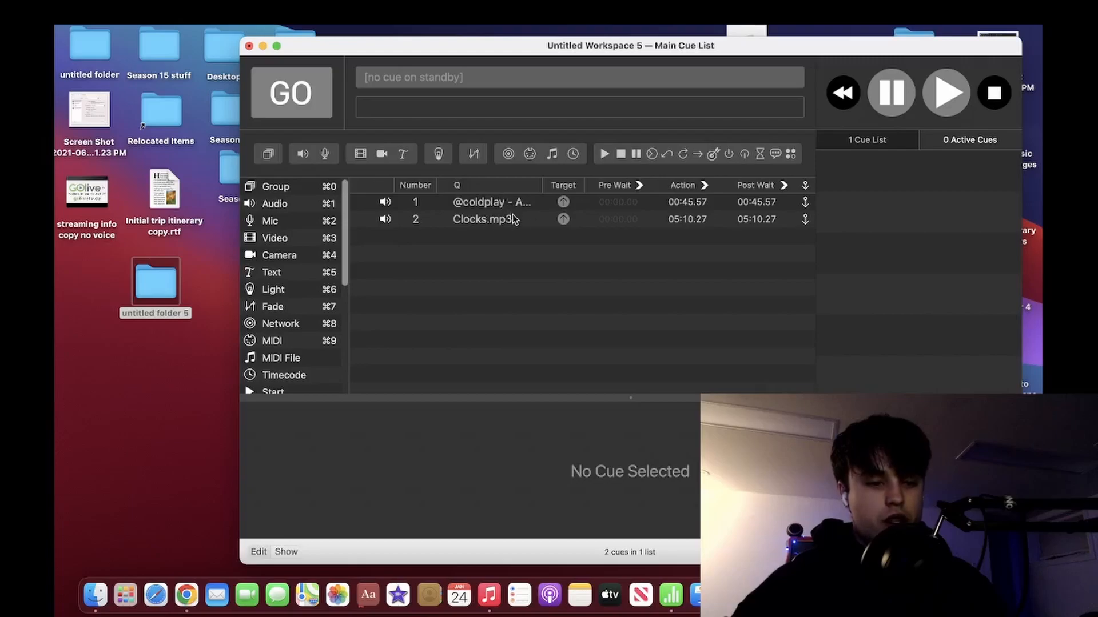
double_click(616, 219)
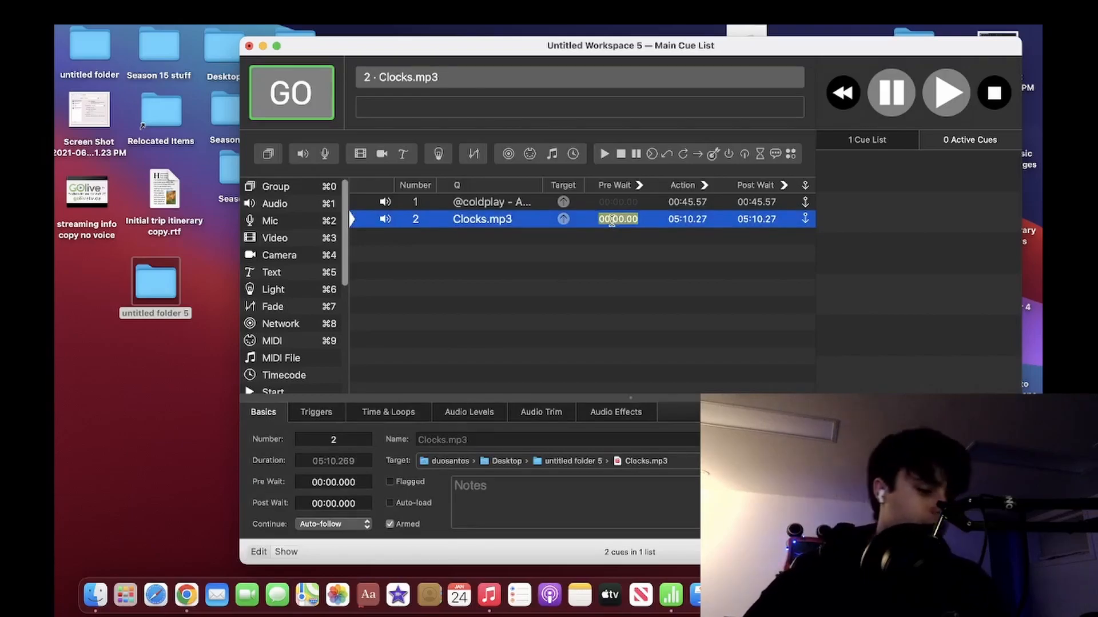
text(3)
key(Return)
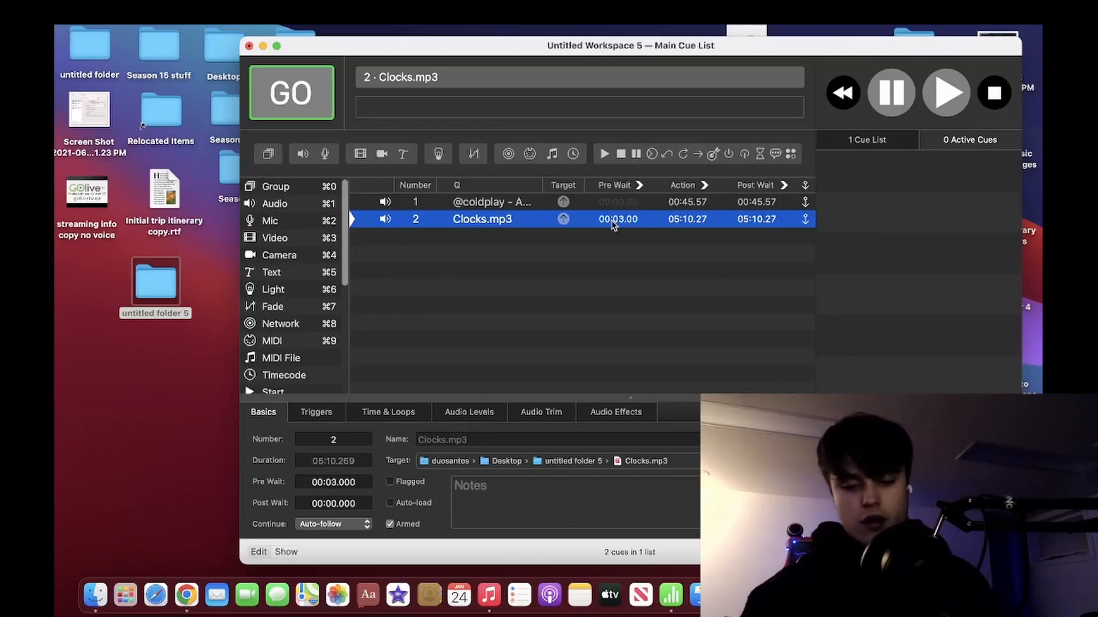
Test the pre-wait by playing the A Sky Full Of Stars cue and scrubbing it to the end.
click(522, 201)
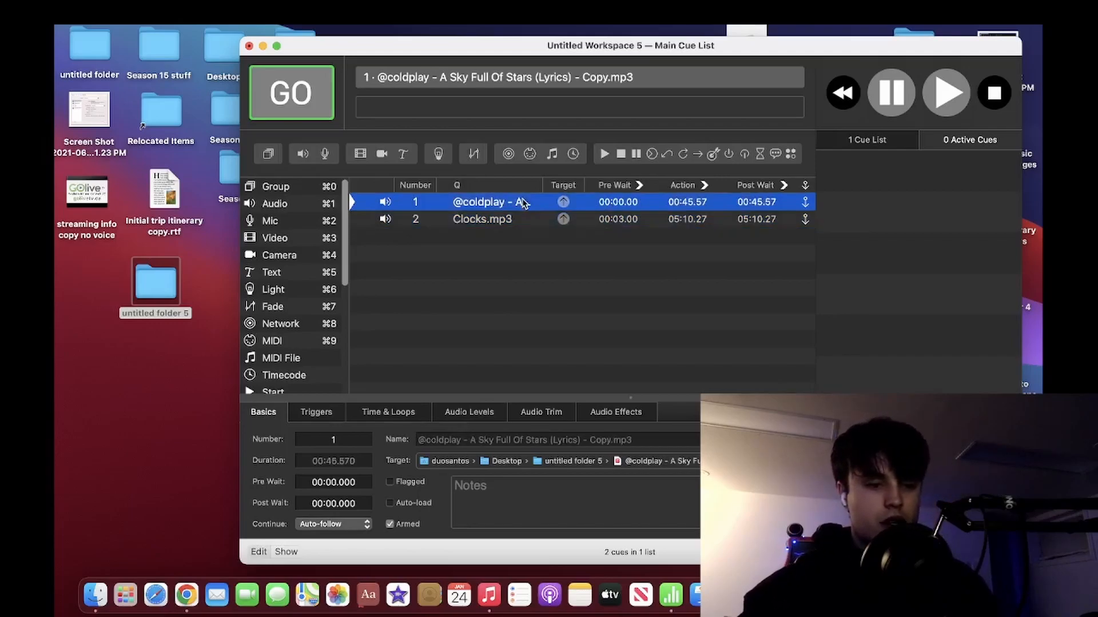
click(301, 89)
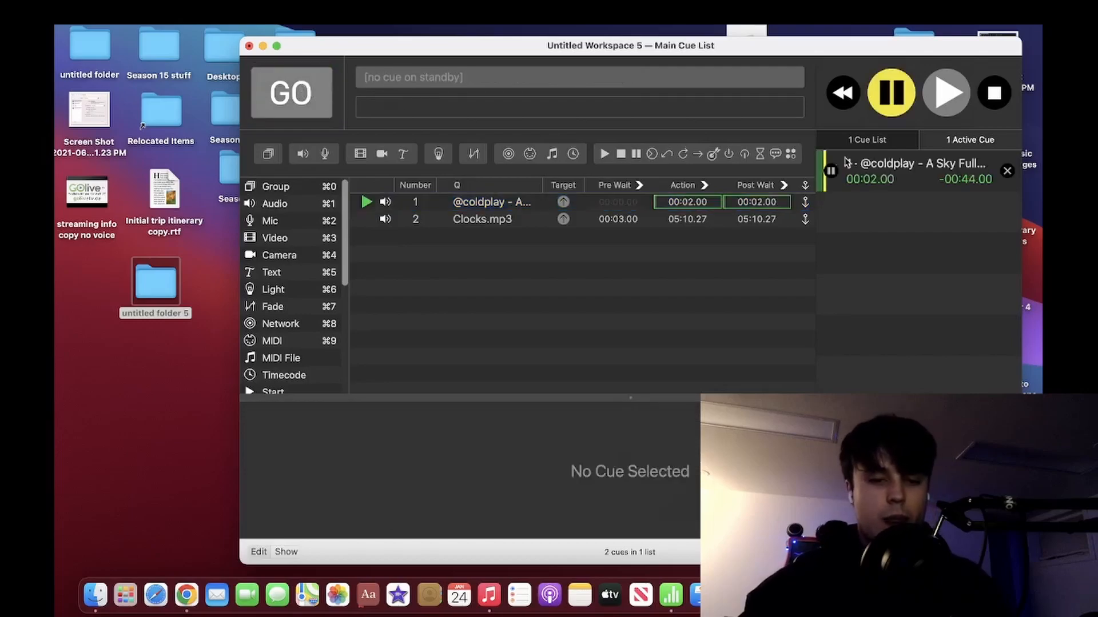
drag(833, 185, 1015, 183)
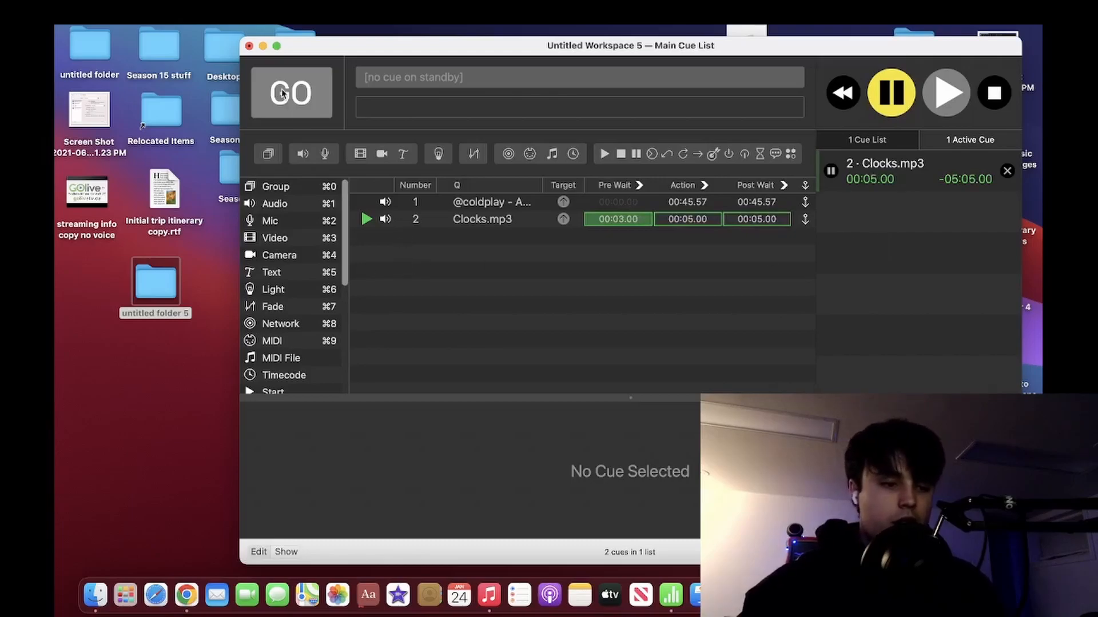
Stop all playback, and add a Start cue below Clocks.mp3 that targets cue 1, A Sky Full Of Stars.
click(995, 94)
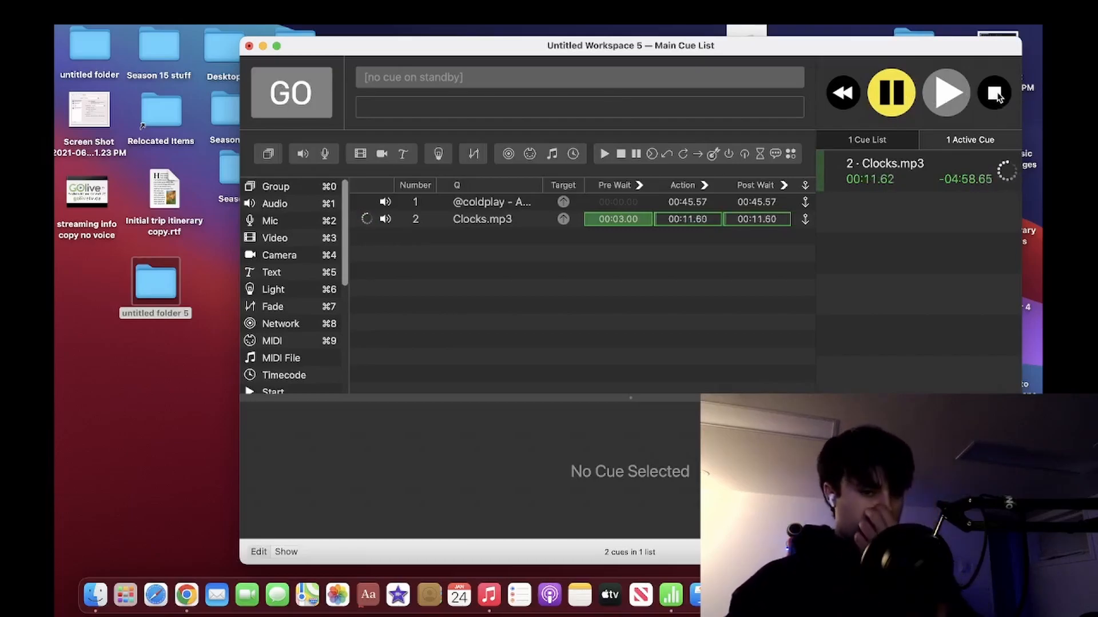
scroll(335, 256, down, 5)
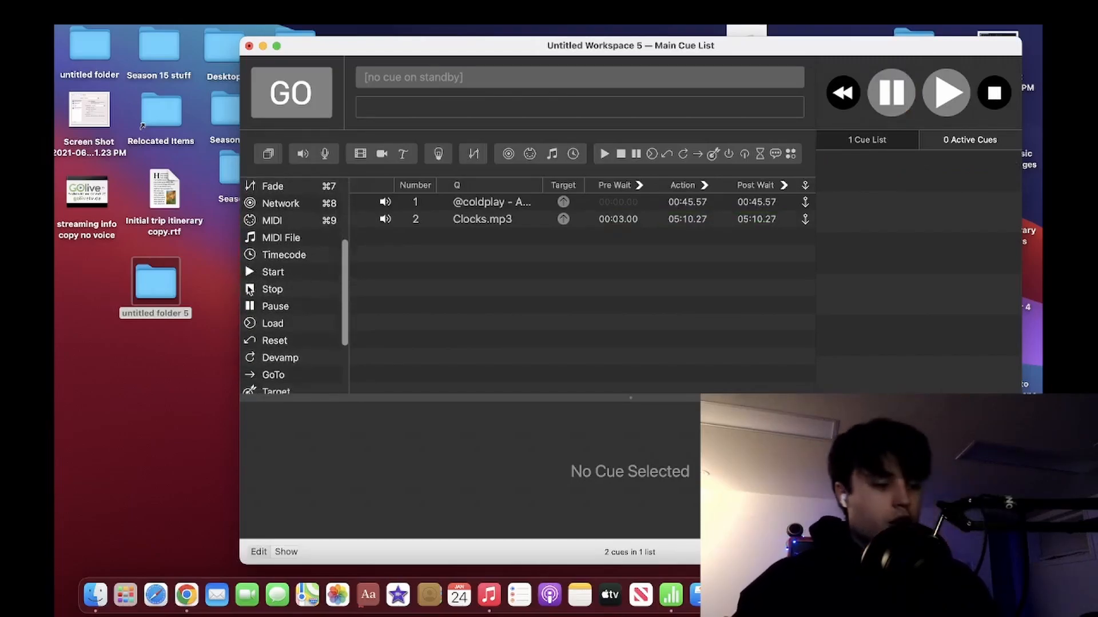
drag(254, 270, 422, 265)
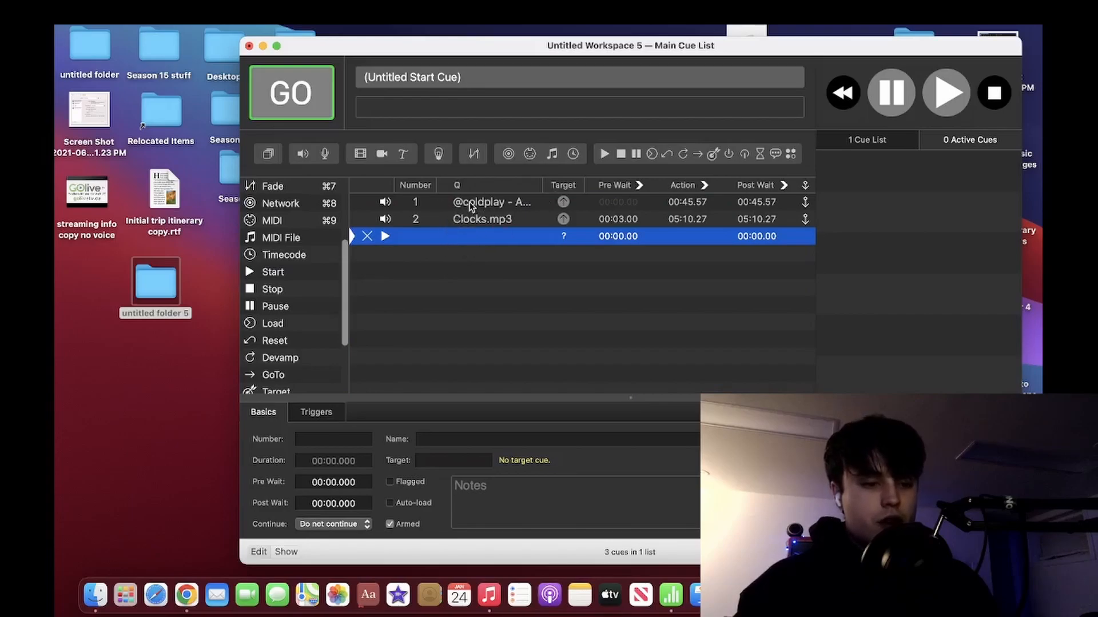
drag(470, 204, 462, 239)
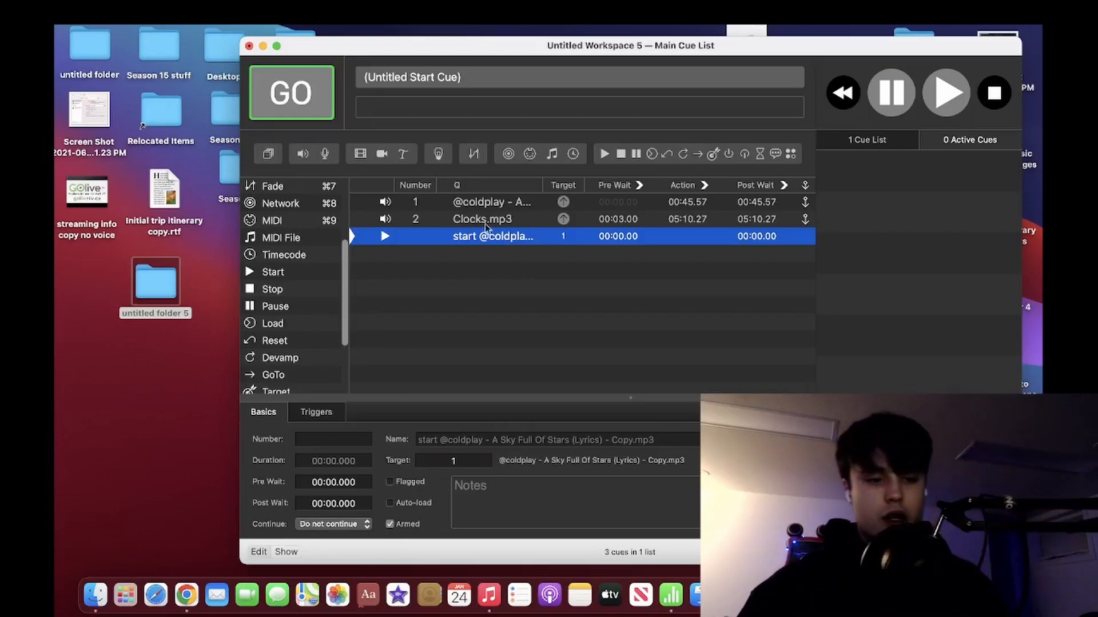
Test the loop by playing cue 1, scrubbing it and Clocks.mp3 to their ends, and stopping all playback once cue 1 runs again.
click(436, 202)
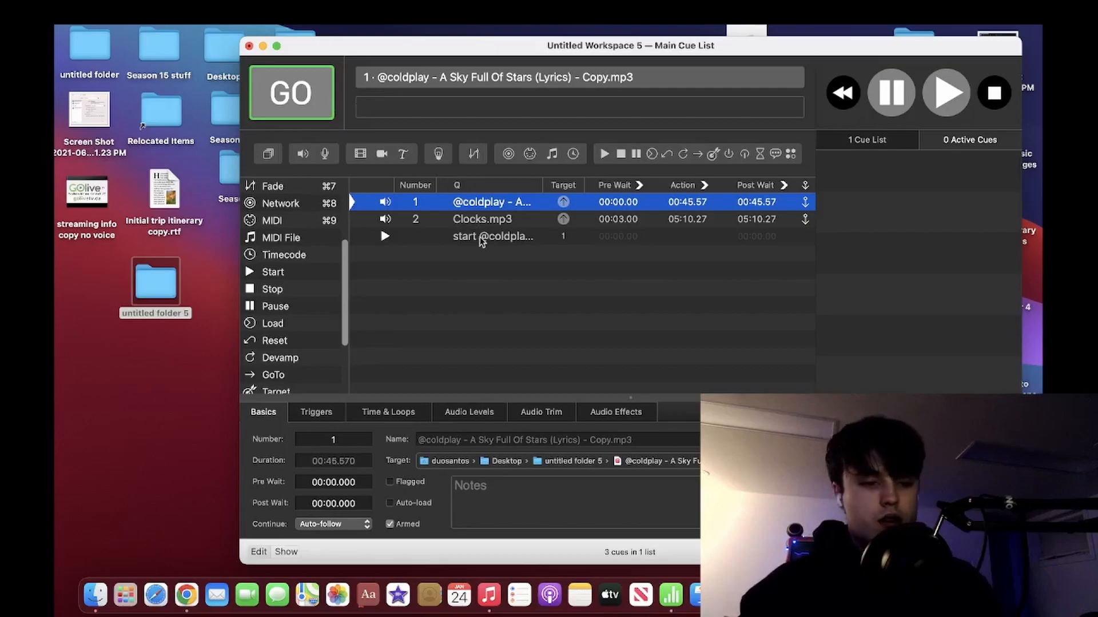
click(320, 97)
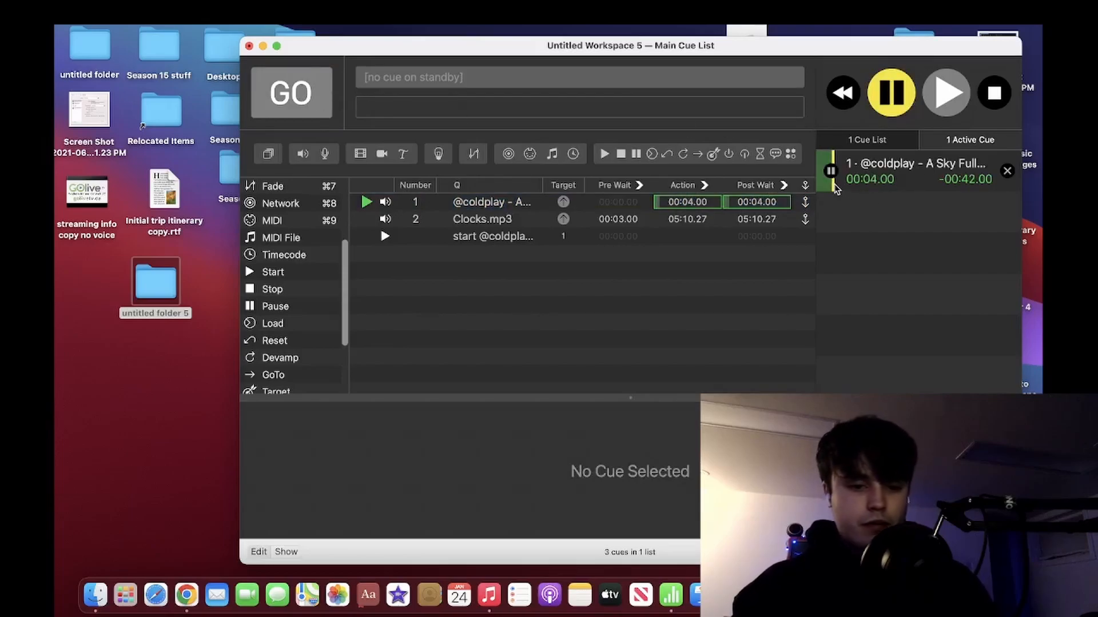
drag(834, 182, 1013, 189)
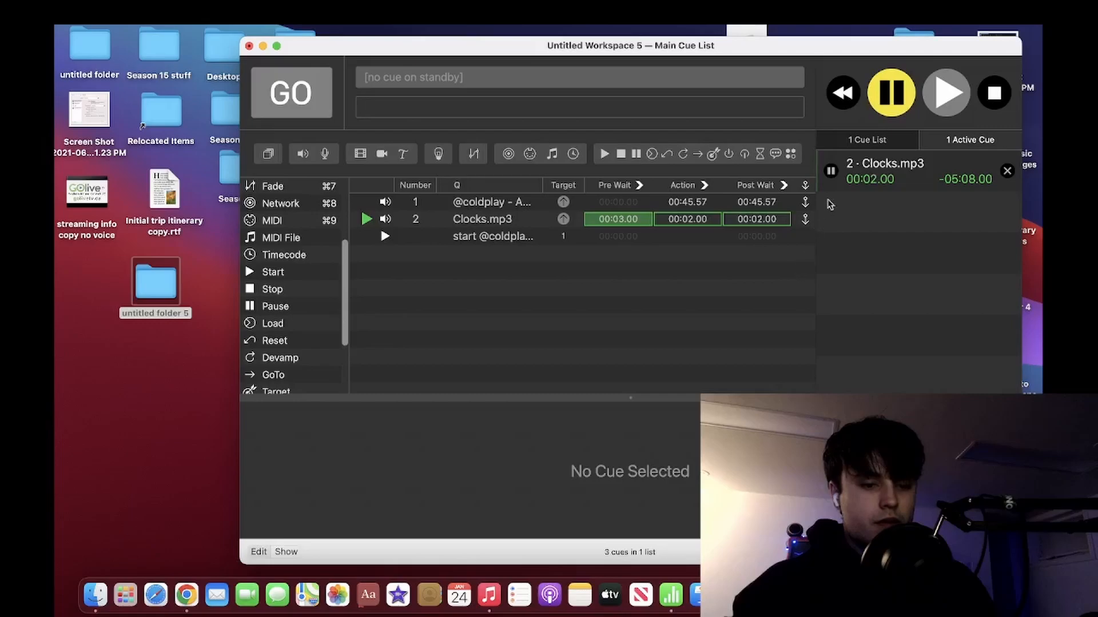
drag(820, 187, 1020, 184)
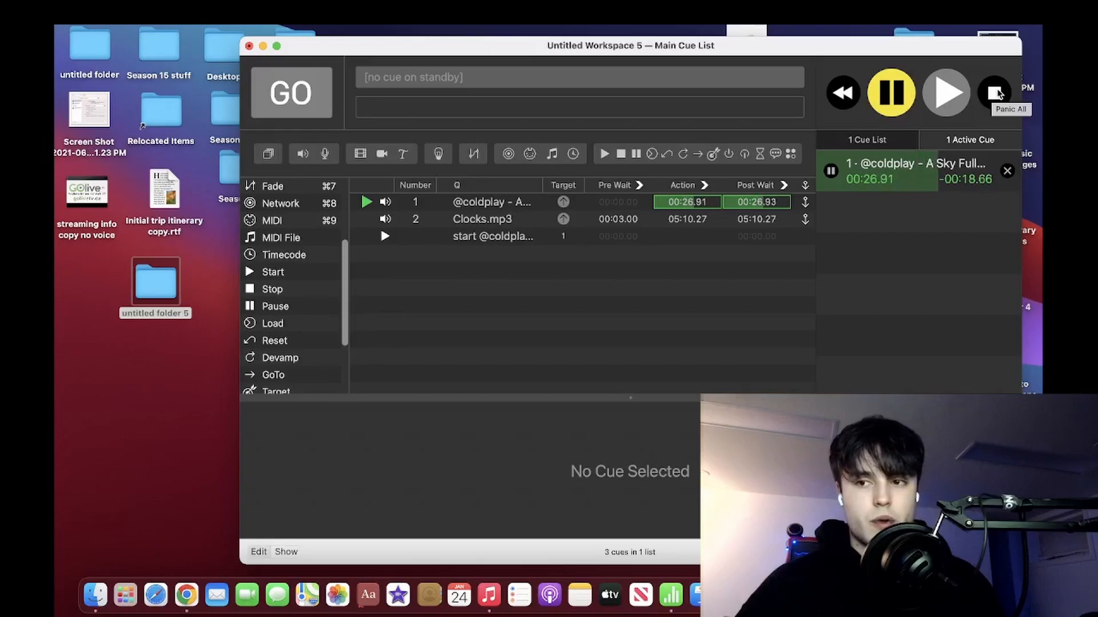
key(ctrl+Right)
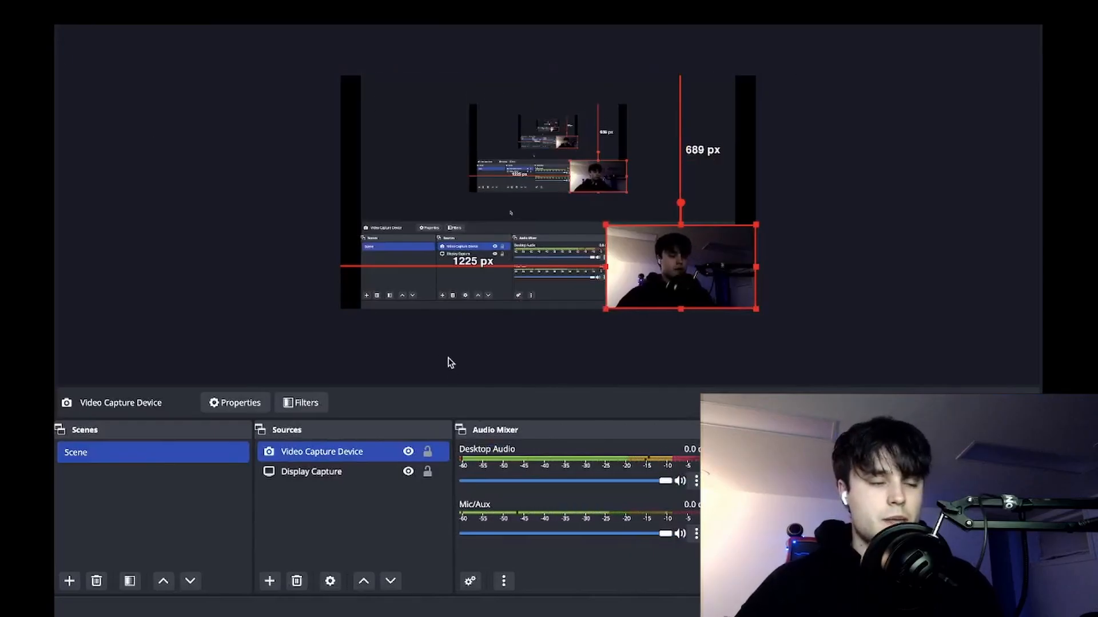
key(ctrl+Left)
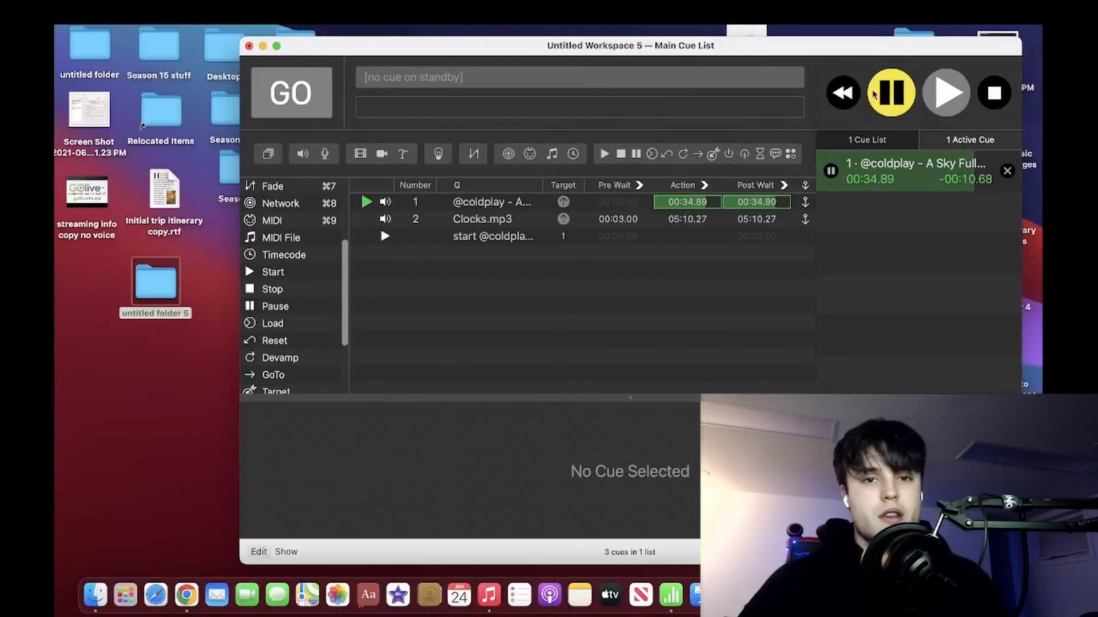
click(993, 94)
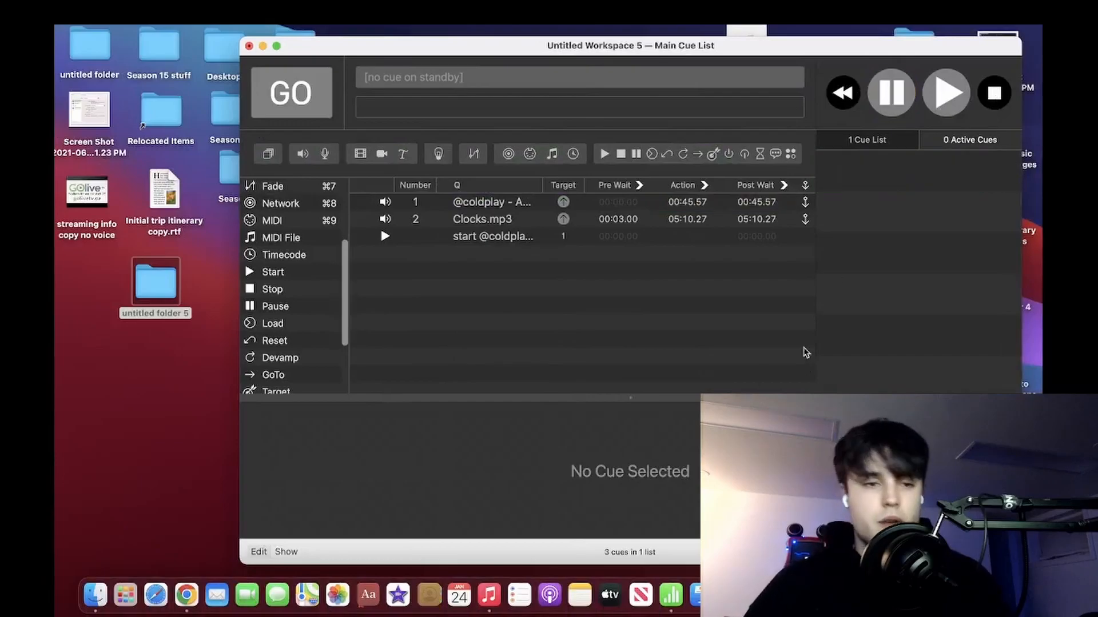